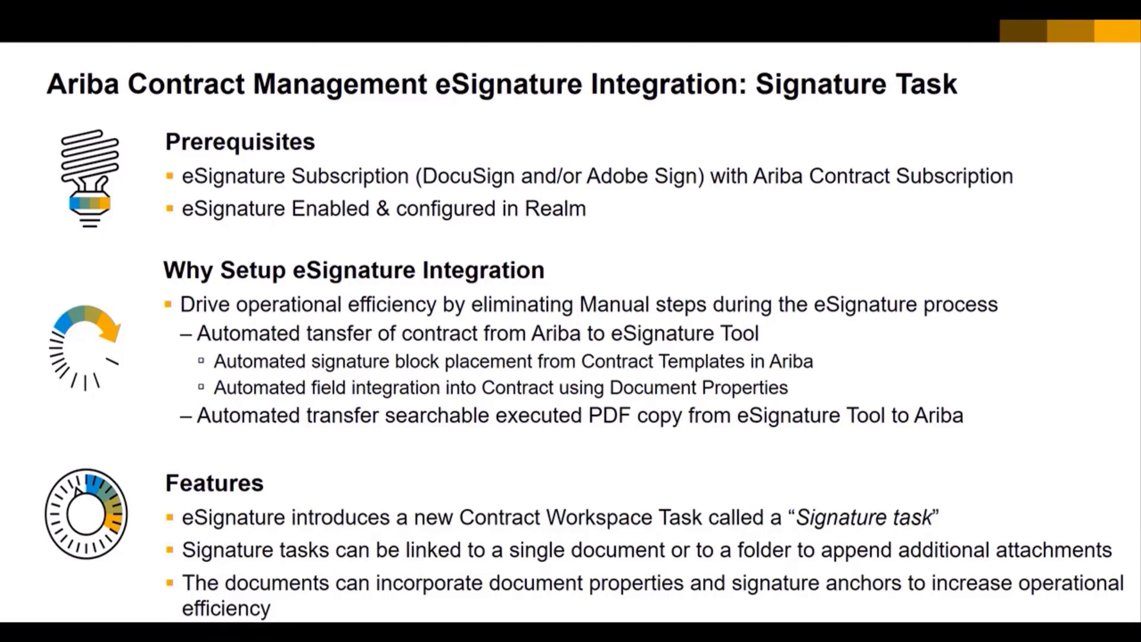
End the eSignature Signature Task slideshow
key(Escape)
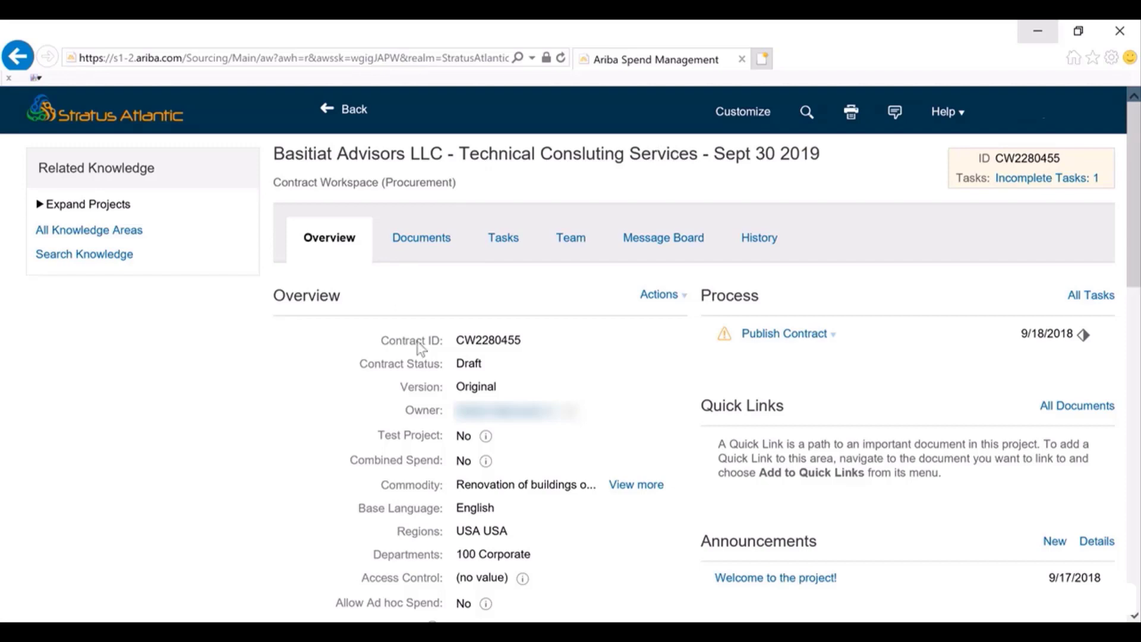
Show the Documents list of the Technical Consulting Services contract workspace
scroll(395, 377, down, 6)
scroll(395, 380, up, 6)
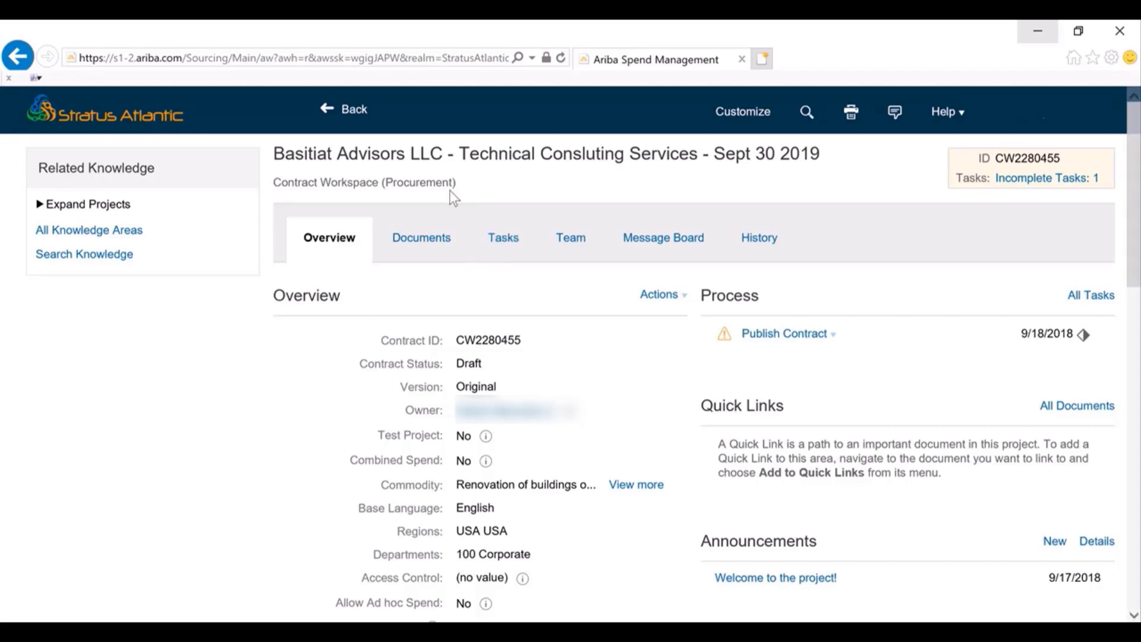
click(410, 243)
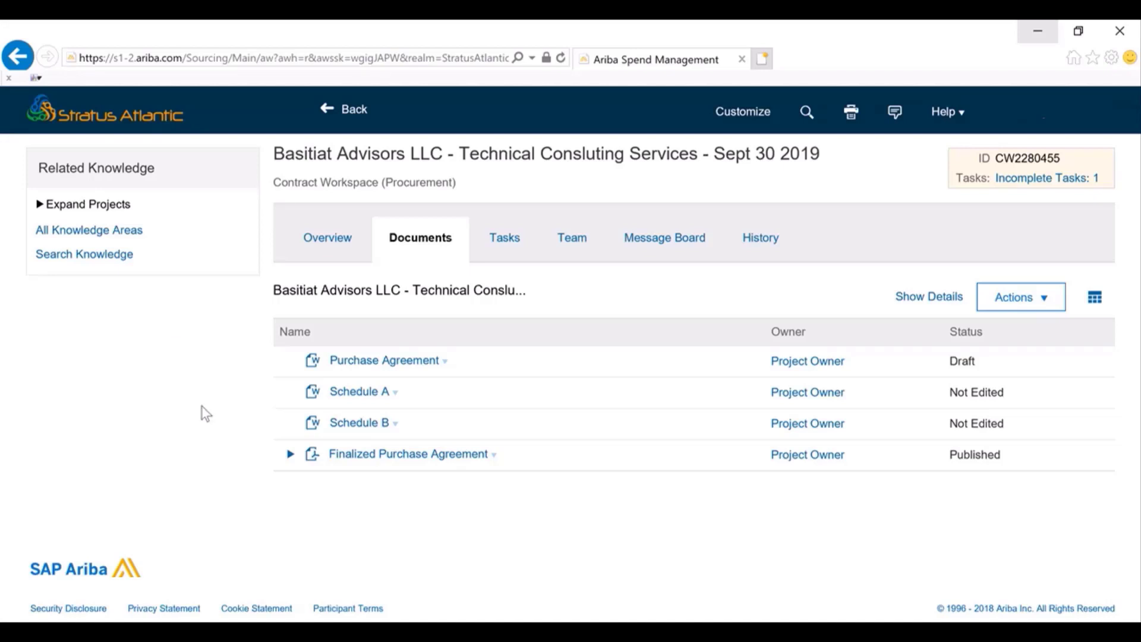
Review the Purchase Agreement and Finalized Purchase Agreement action menus, then show the workspace Tasks list
click(391, 367)
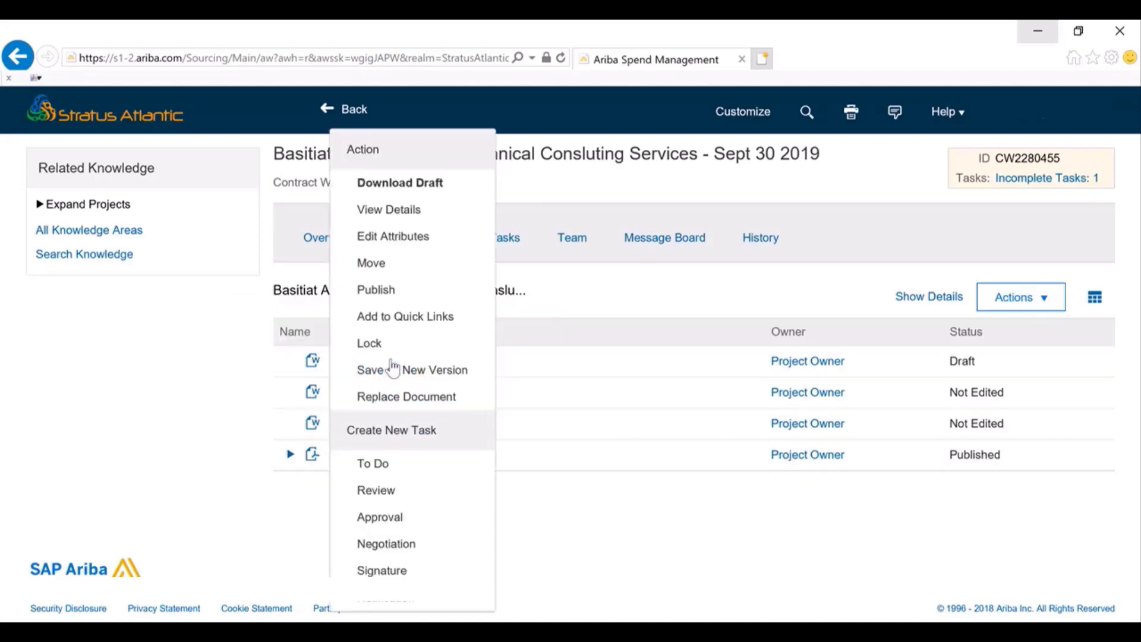
click(381, 363)
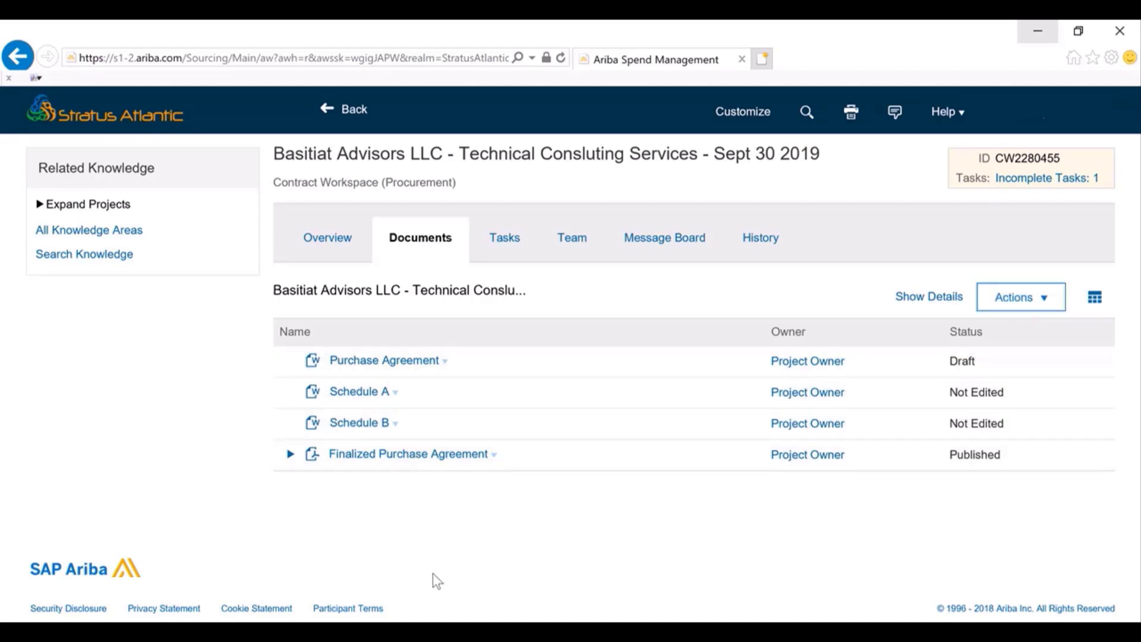
click(387, 461)
click(290, 481)
click(502, 241)
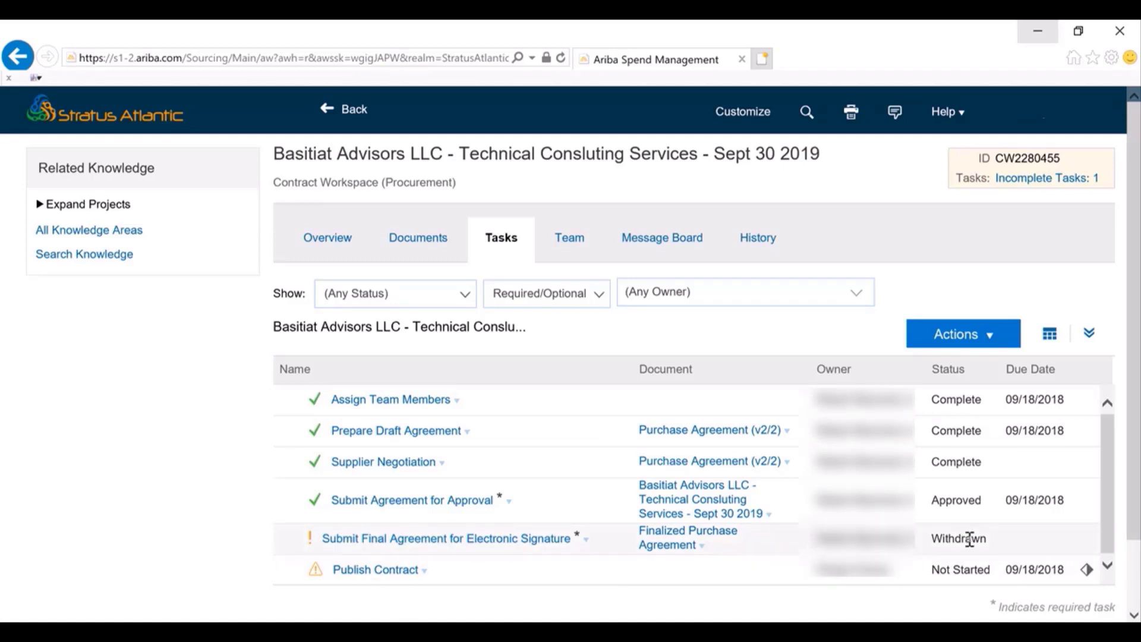
Open the Submit Final Agreement for Electronic Signature task details and start a new round
click(452, 542)
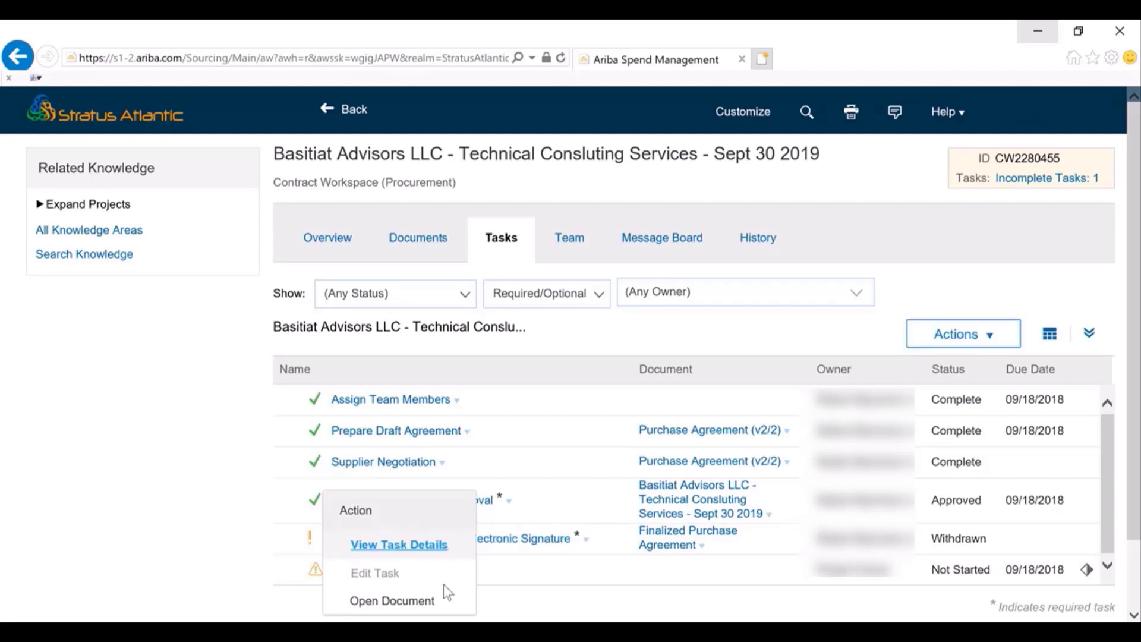
click(431, 549)
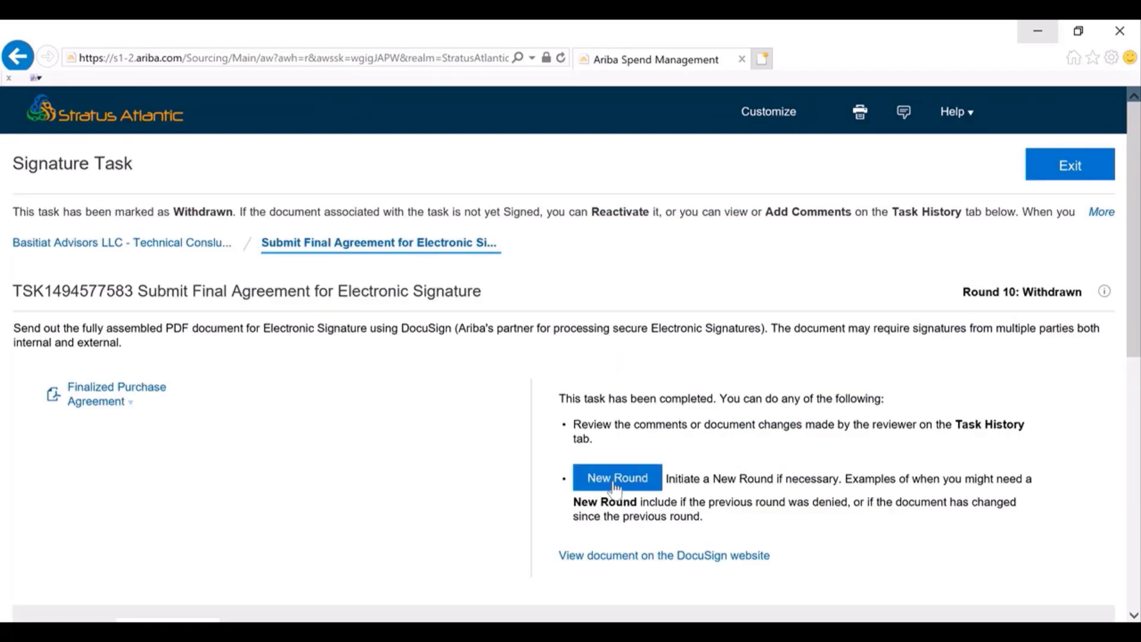
click(615, 486)
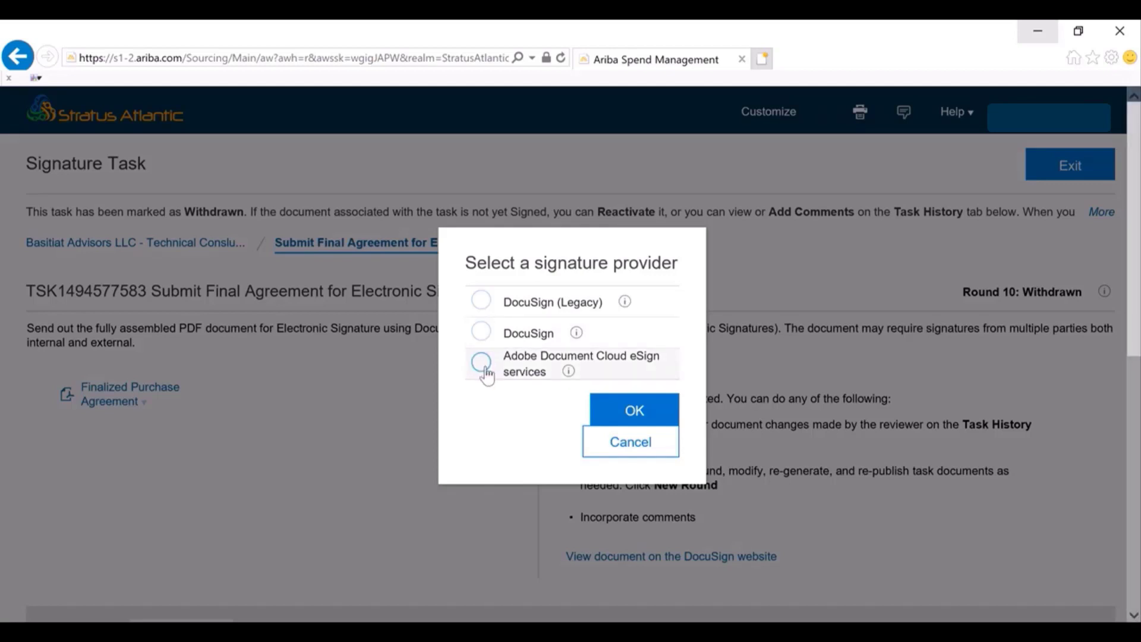
Choose DocuSign as the signature provider to create Round 11 of the task
click(481, 331)
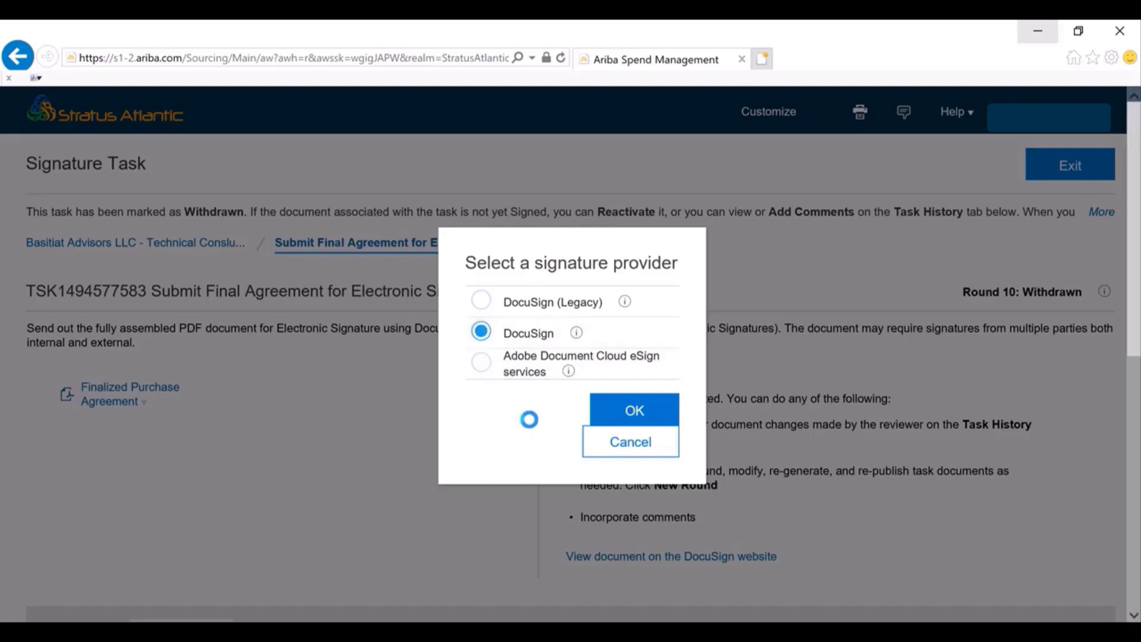
click(634, 413)
scroll(319, 382, down, 3)
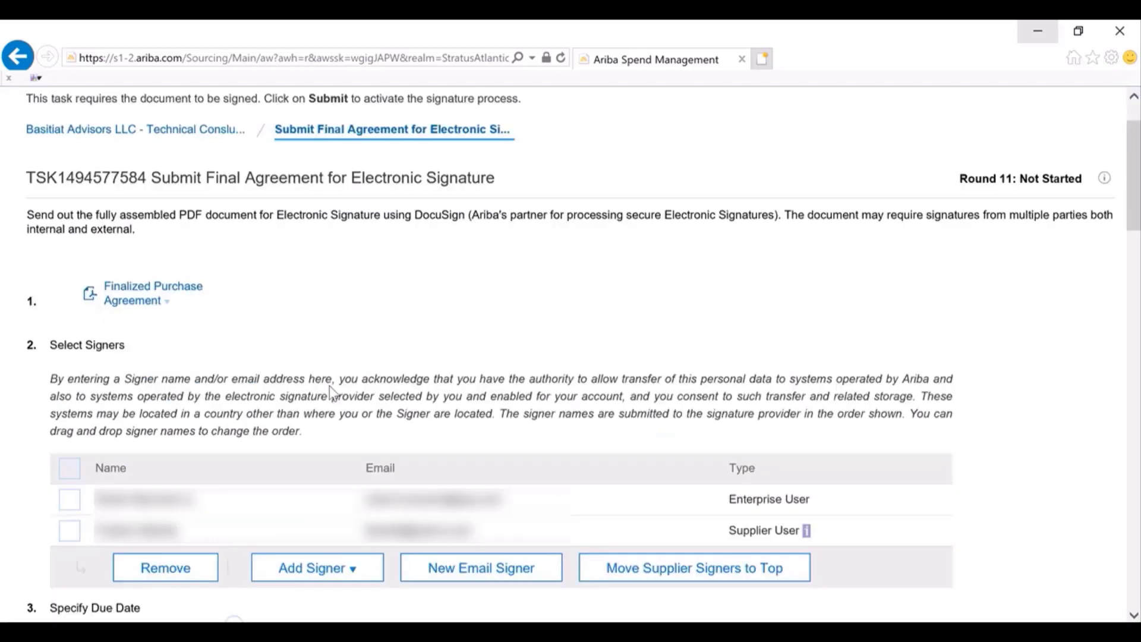
scroll(310, 365, down, 3)
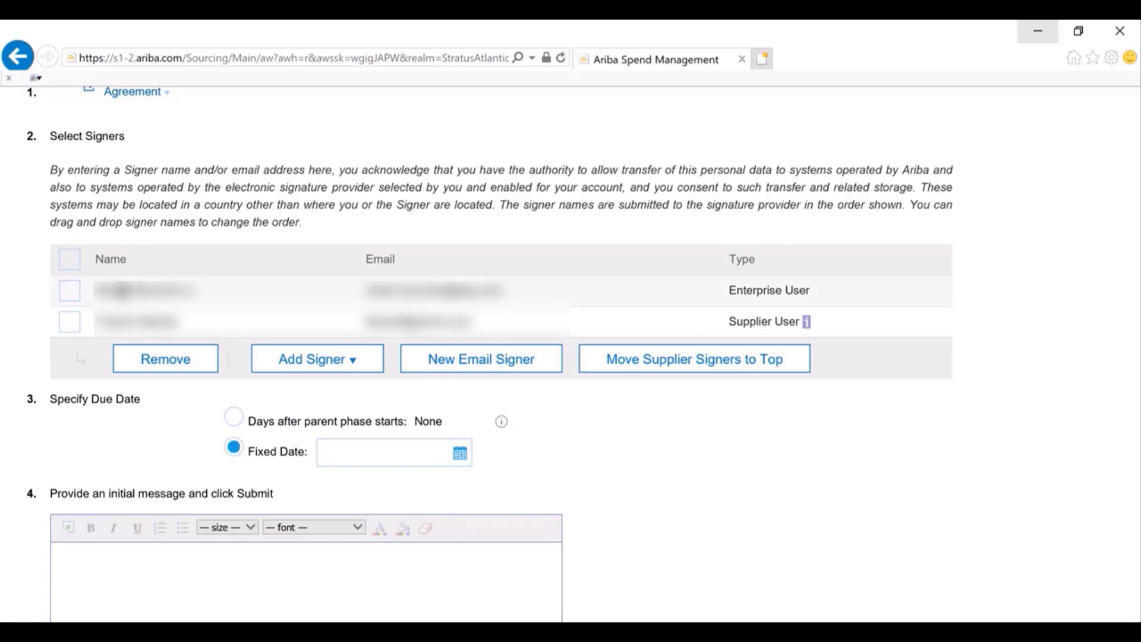
Look at the Add Signer and New Email Signer options, then cancel the new contact form
click(313, 359)
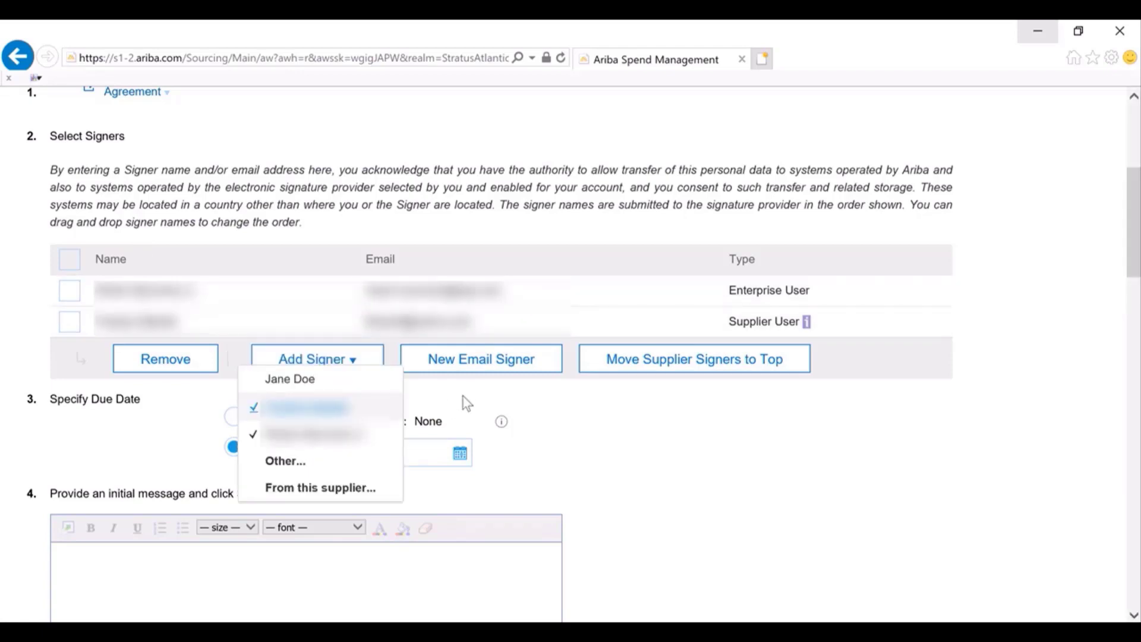
click(487, 364)
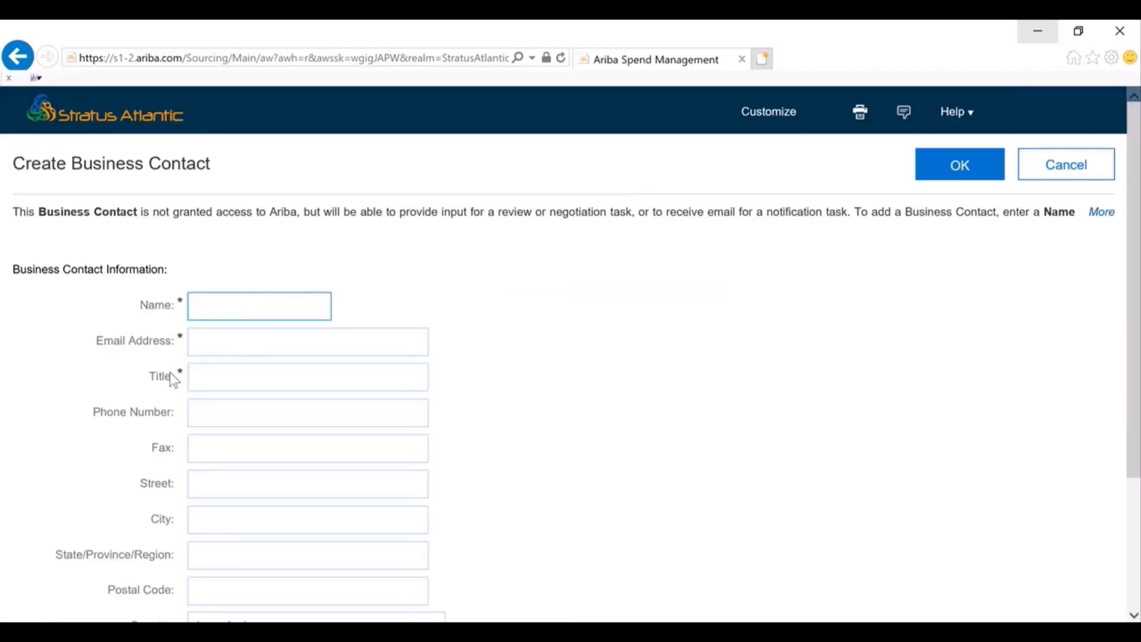
click(1069, 176)
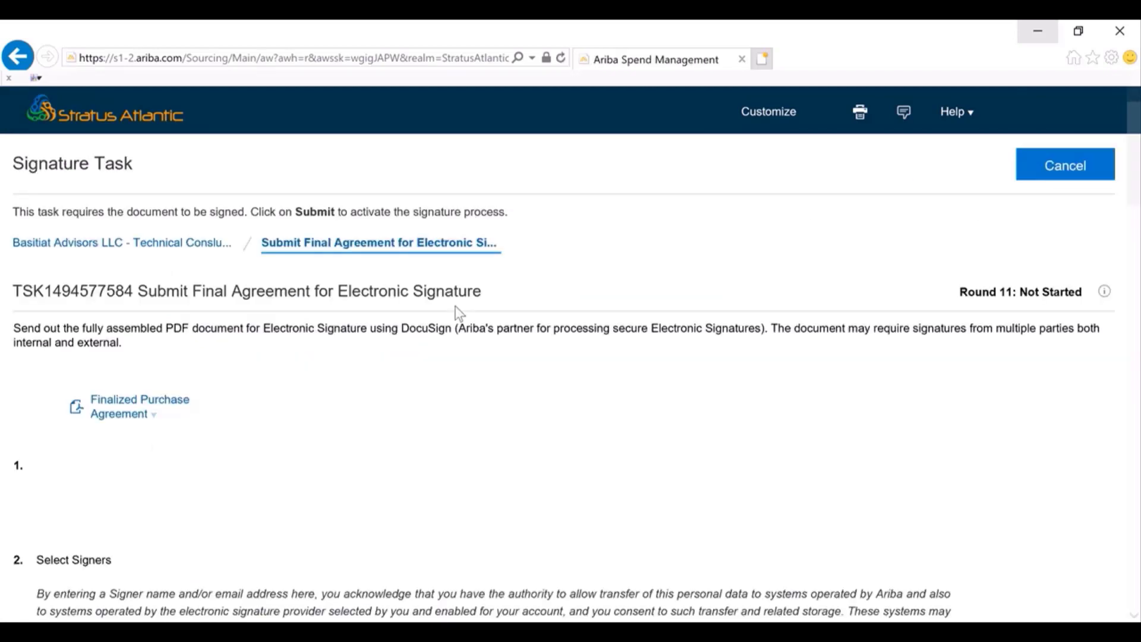
scroll(457, 312, down, 10)
scroll(336, 386, up, 1)
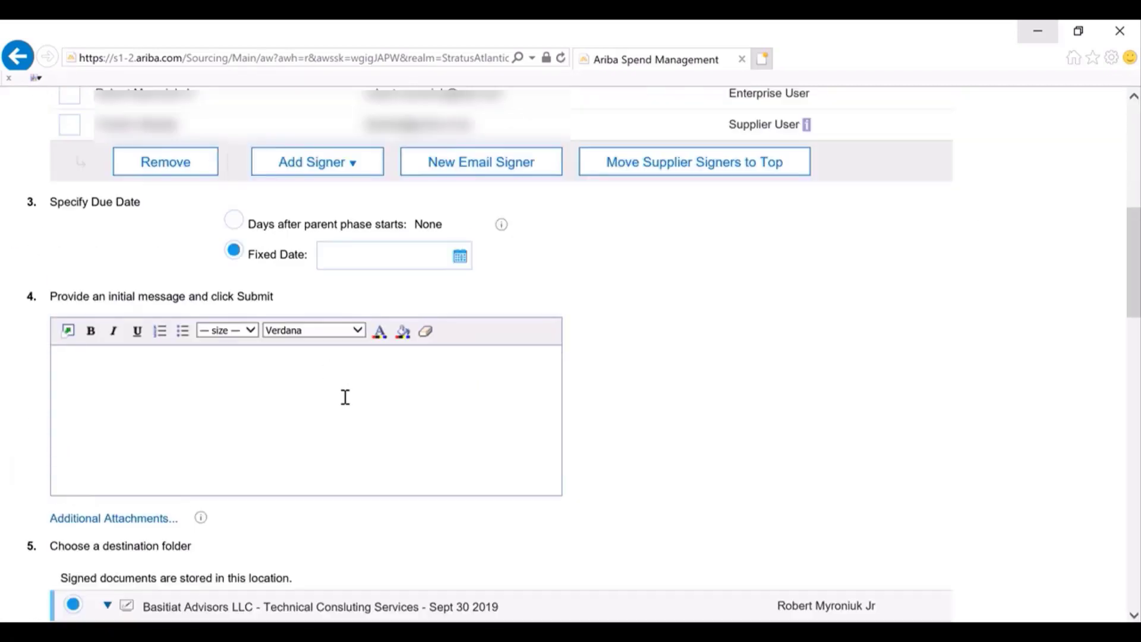
scroll(345, 397, up, 2)
Write a message greeting the signer, saying 'Please sign.' with a 'Thank you,' sign-off, and submit
text(Hello Fe)
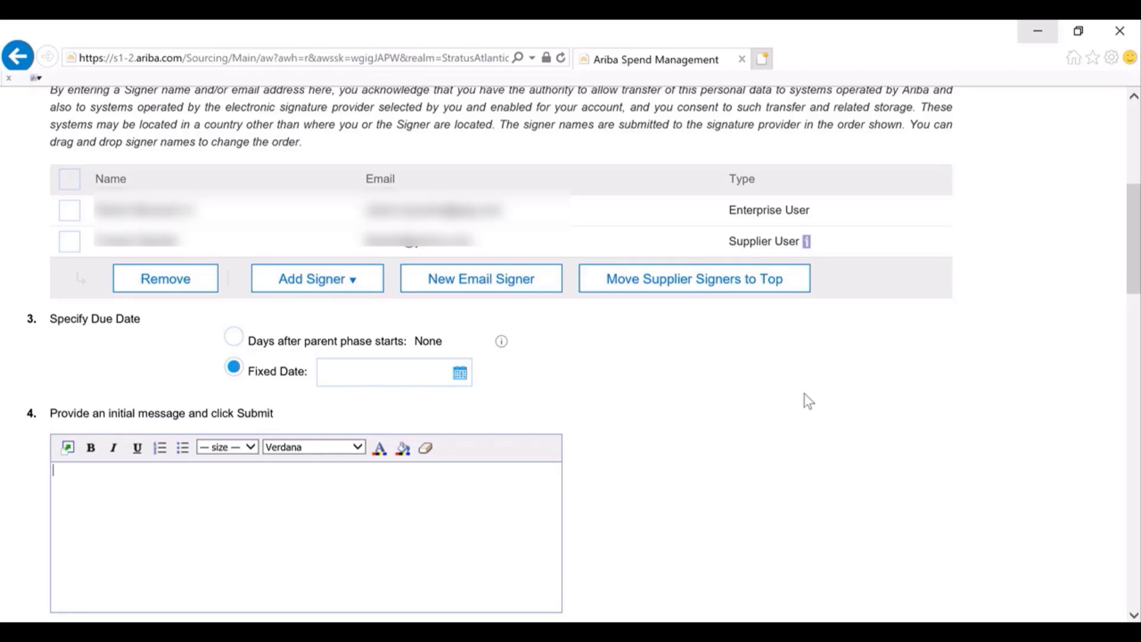
text(deric,)
key(Return)
text(Please)
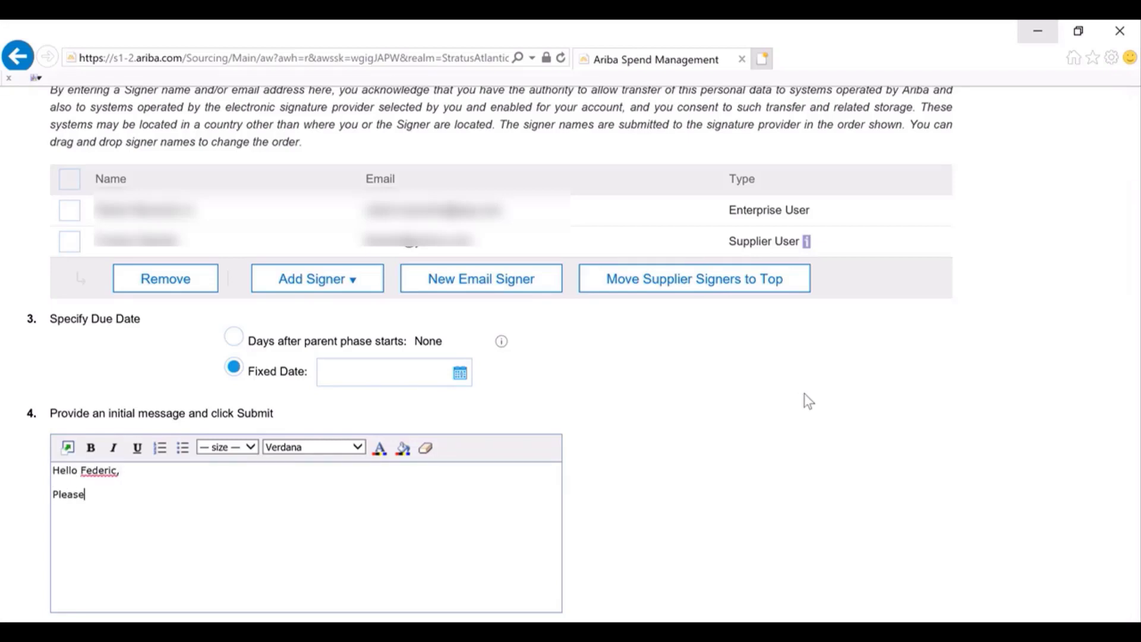
text( sign an)
key(BackSpace)
key(BackSpace)
key(BackSpace)
text(.)
key(Return)
text(Thank you,)
key(Return)
text(Rob)
scroll(810, 376, down, 4)
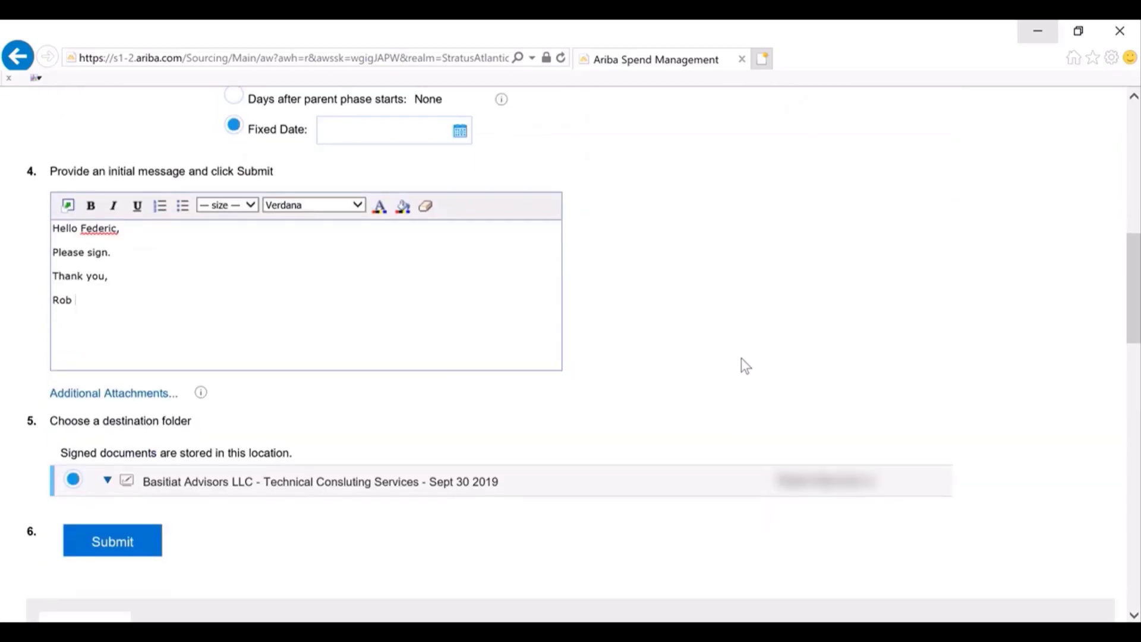
click(126, 543)
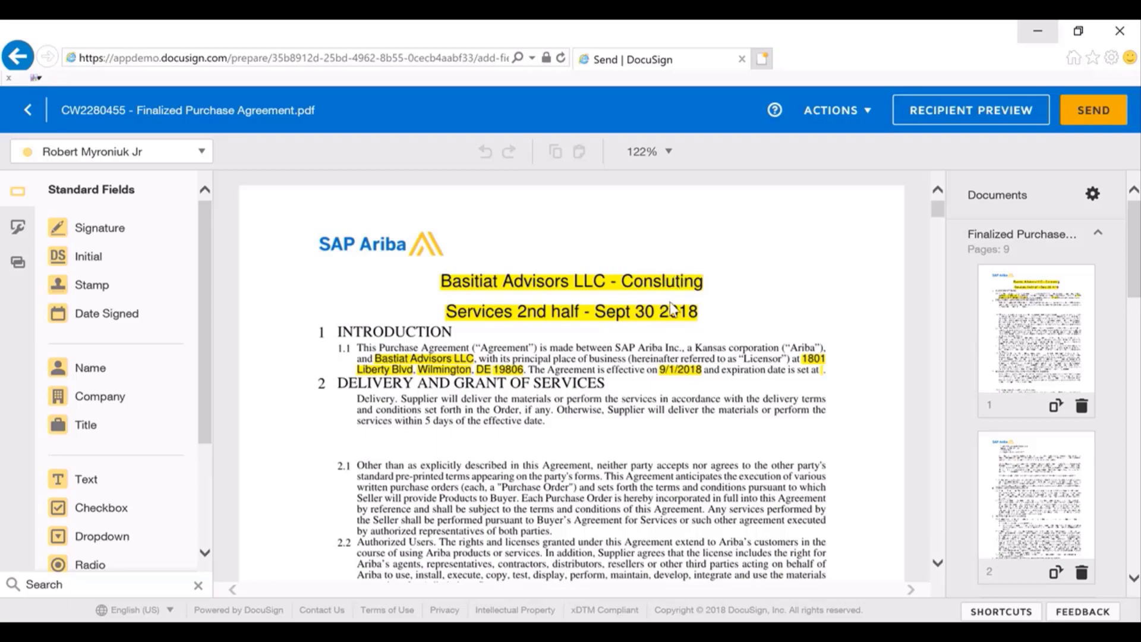
Place a Date Signed field in page 5's SAP Ariba signature cell, then return to envelope setup
scroll(1092, 401, down, 4)
scroll(1089, 400, down, 4)
scroll(1089, 400, up, 2)
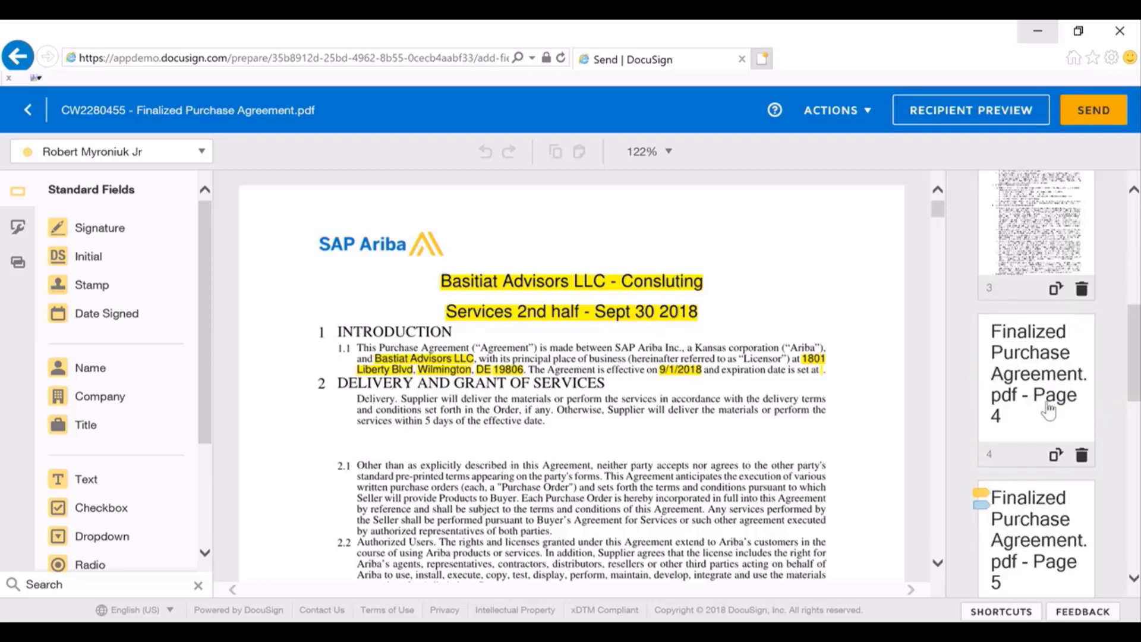
scroll(579, 443, down, 3)
scroll(580, 445, down, 20)
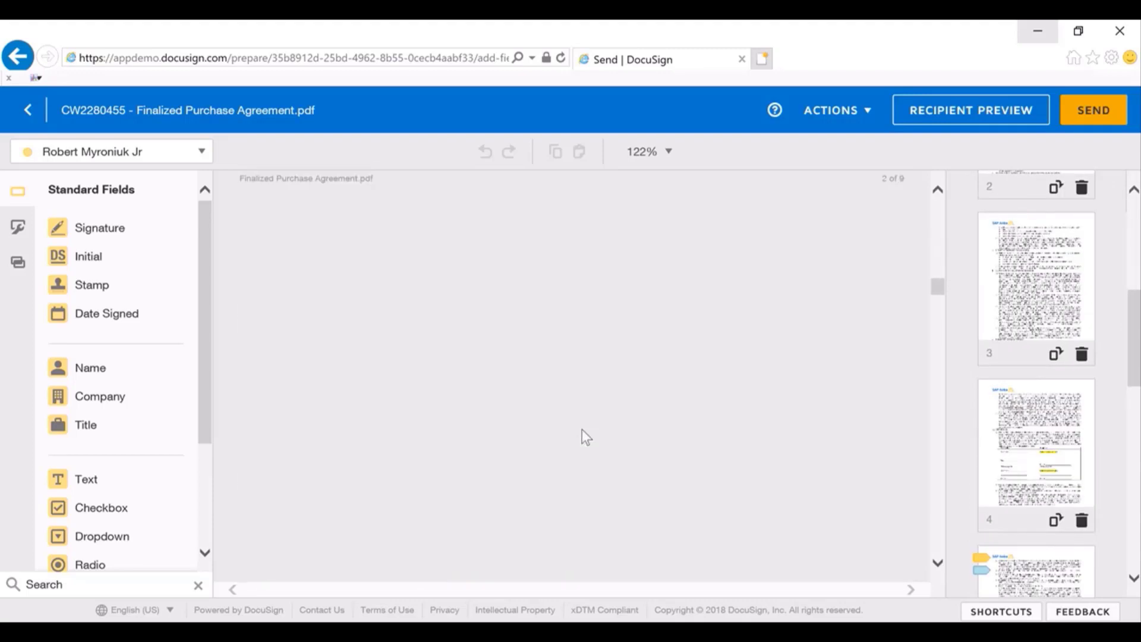
scroll(585, 437, down, 20)
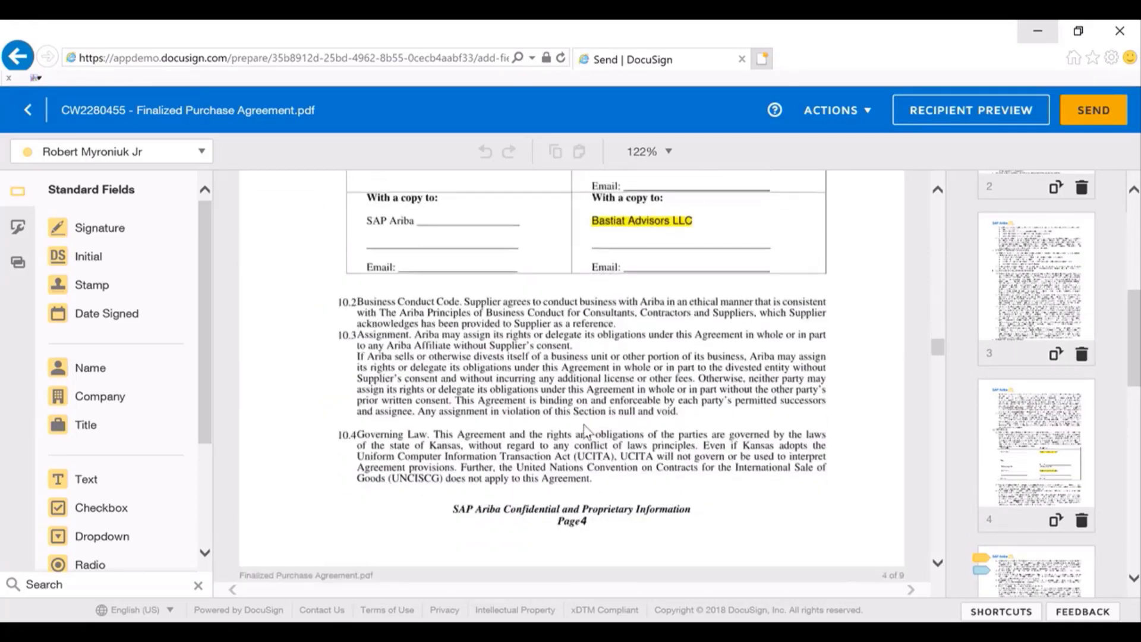
scroll(584, 423, down, 1)
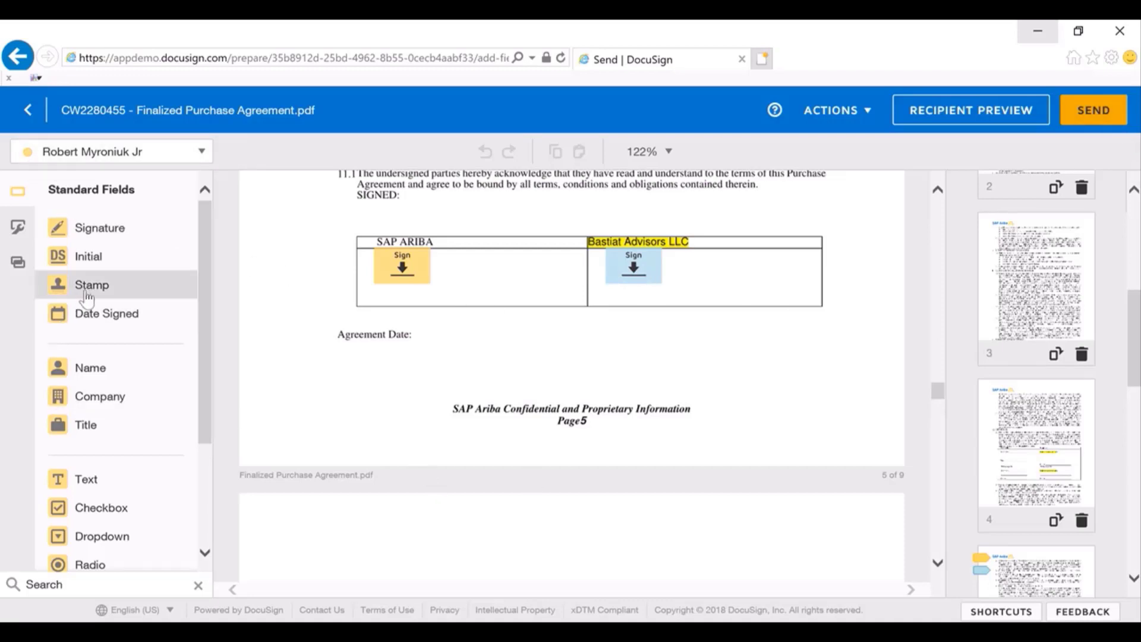
drag(89, 311, 58, 313)
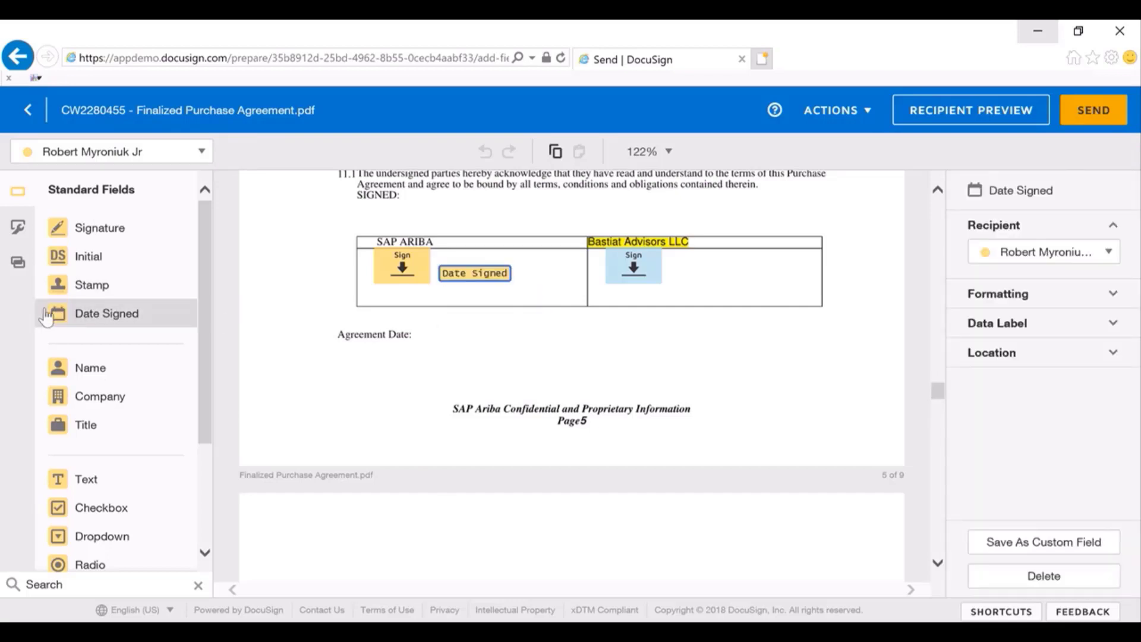
drag(127, 313, 623, 288)
drag(392, 304, 107, 313)
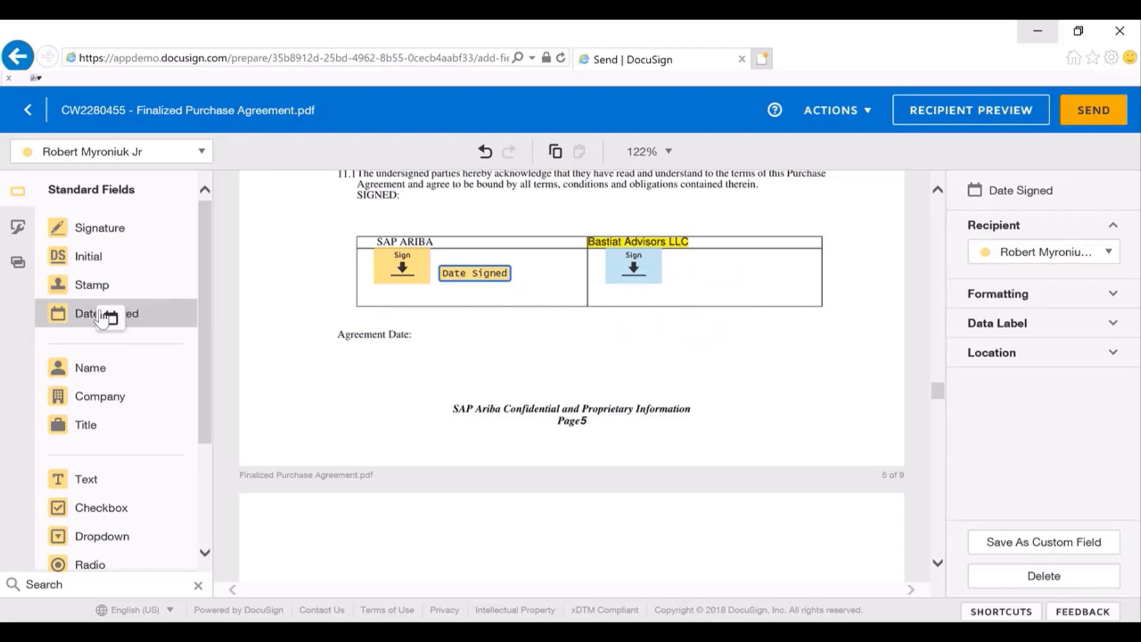
click(30, 117)
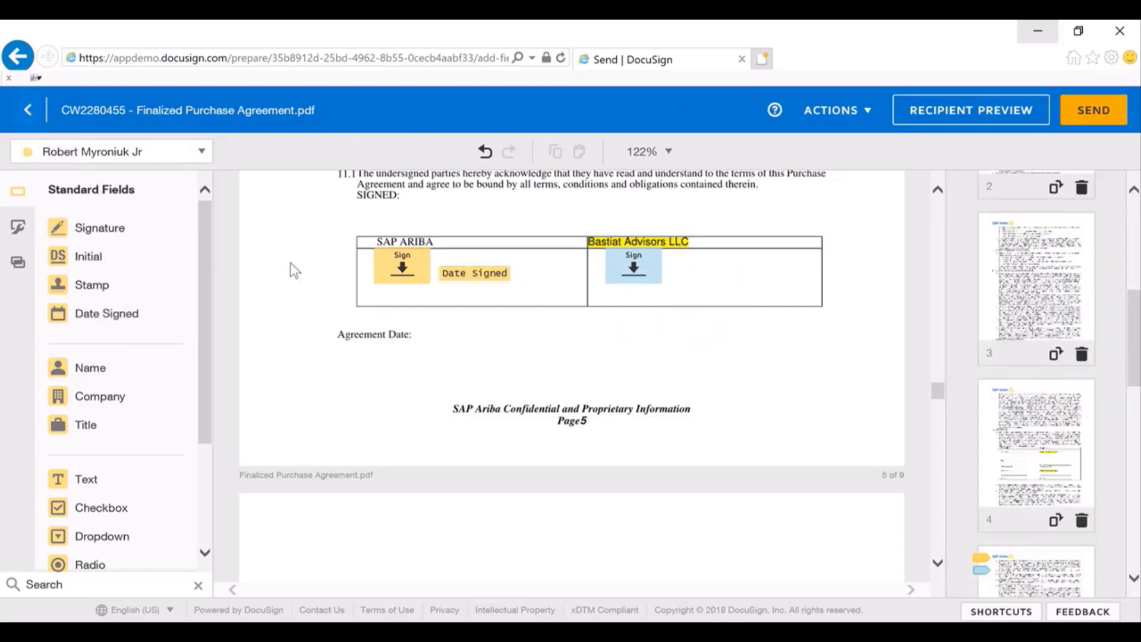
Keep recipient 2 as Needs to Sign and continue to page 5's signature fields
scroll(665, 352, down, 10)
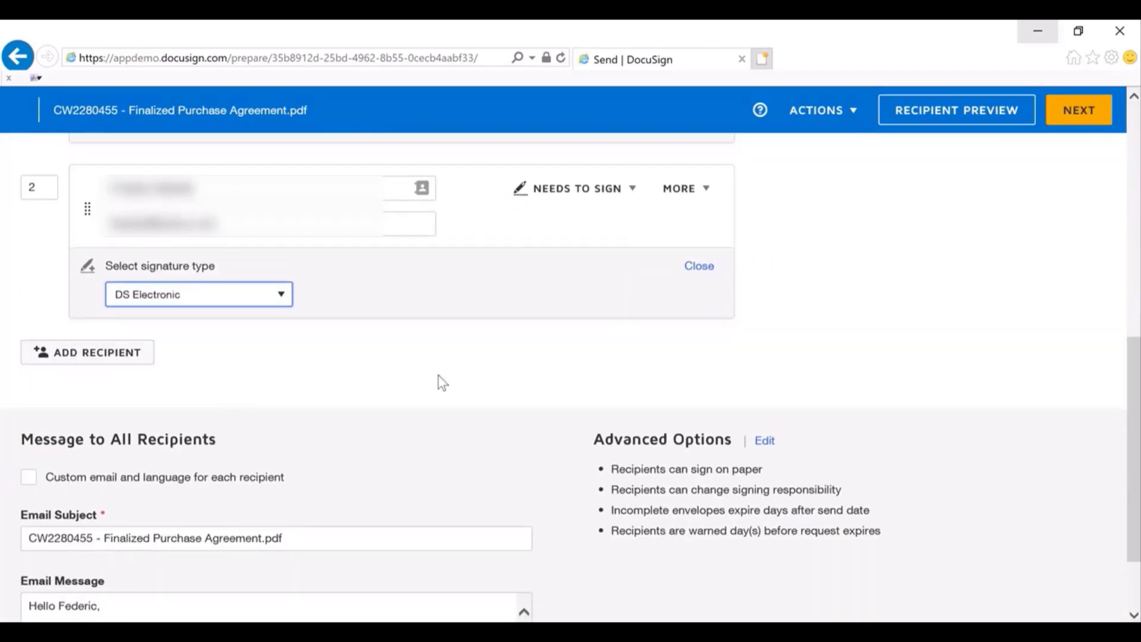
click(568, 192)
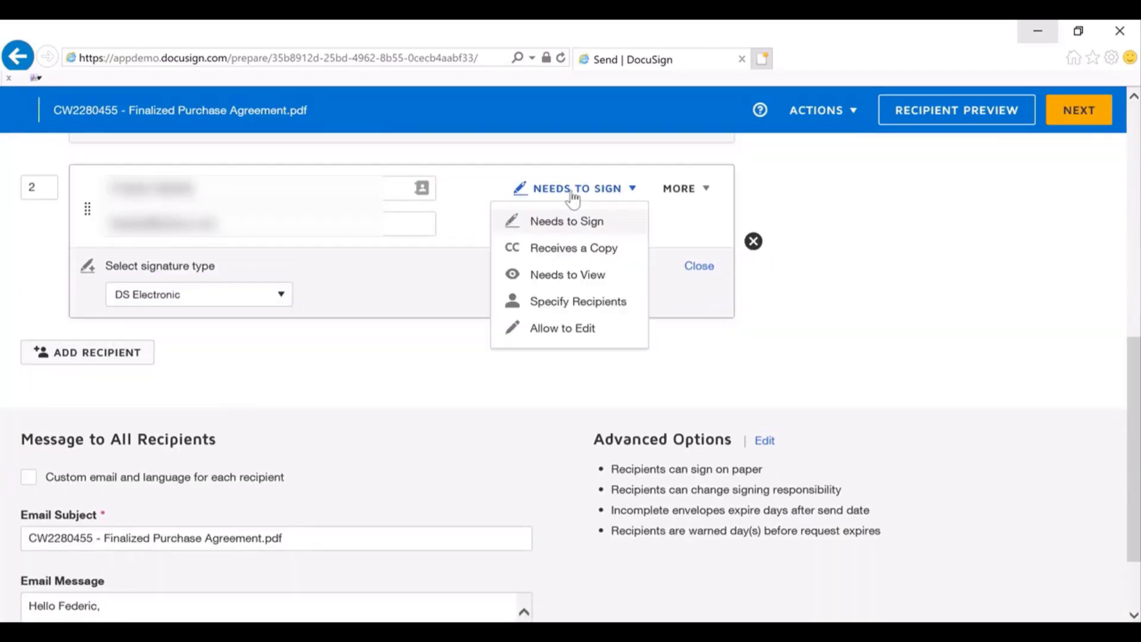
click(1078, 300)
scroll(943, 297, up, 10)
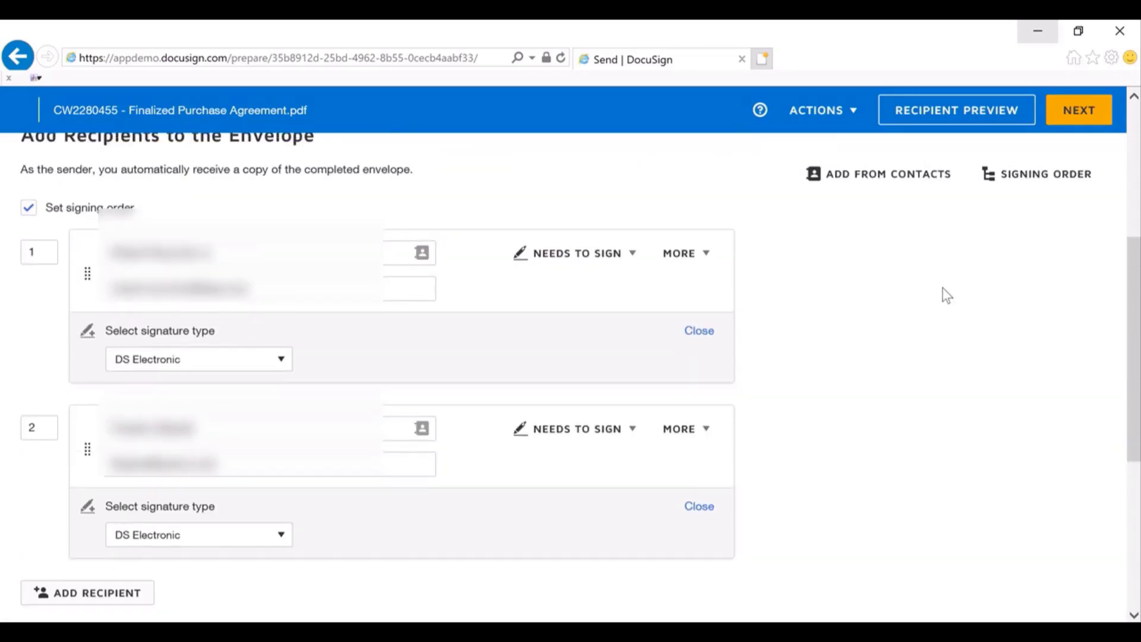
click(1072, 119)
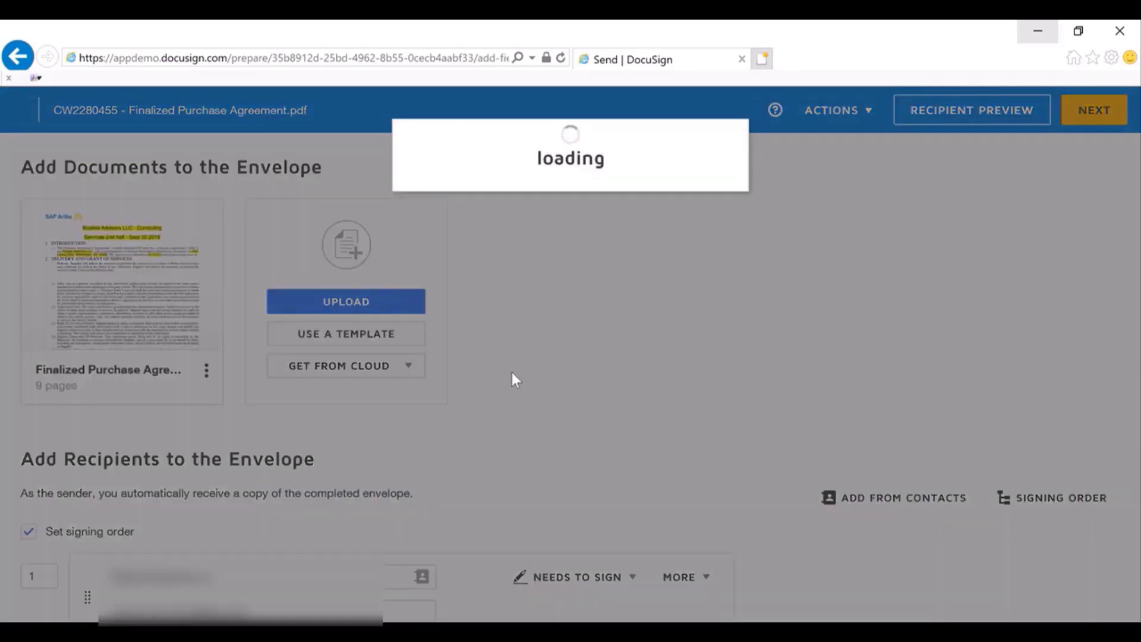
scroll(550, 365, down, 10)
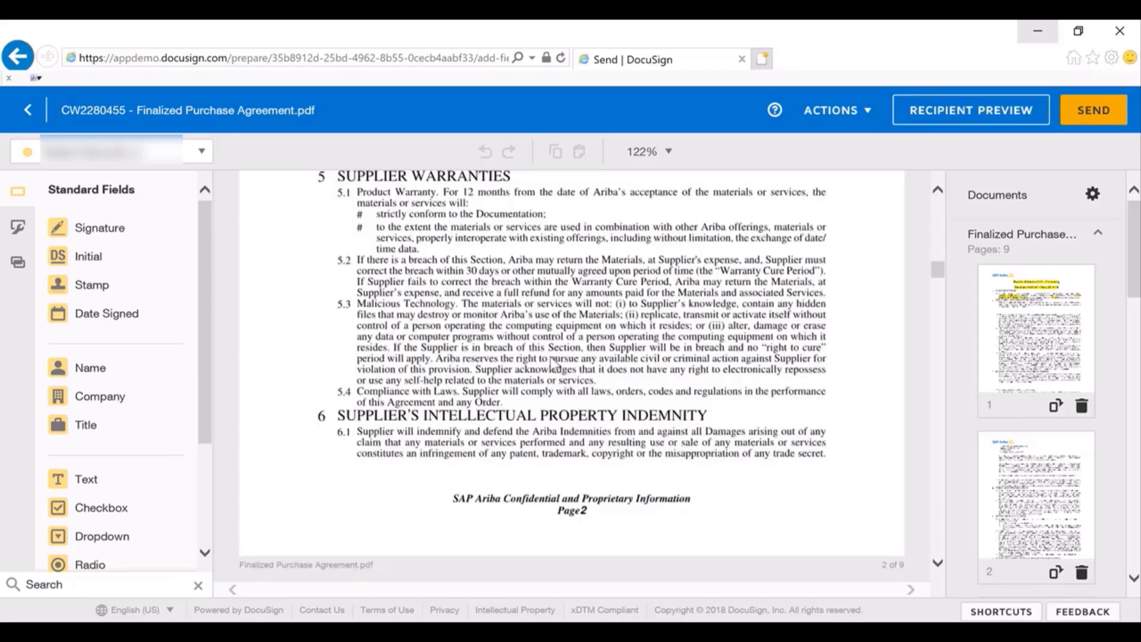
scroll(552, 364, down, 15)
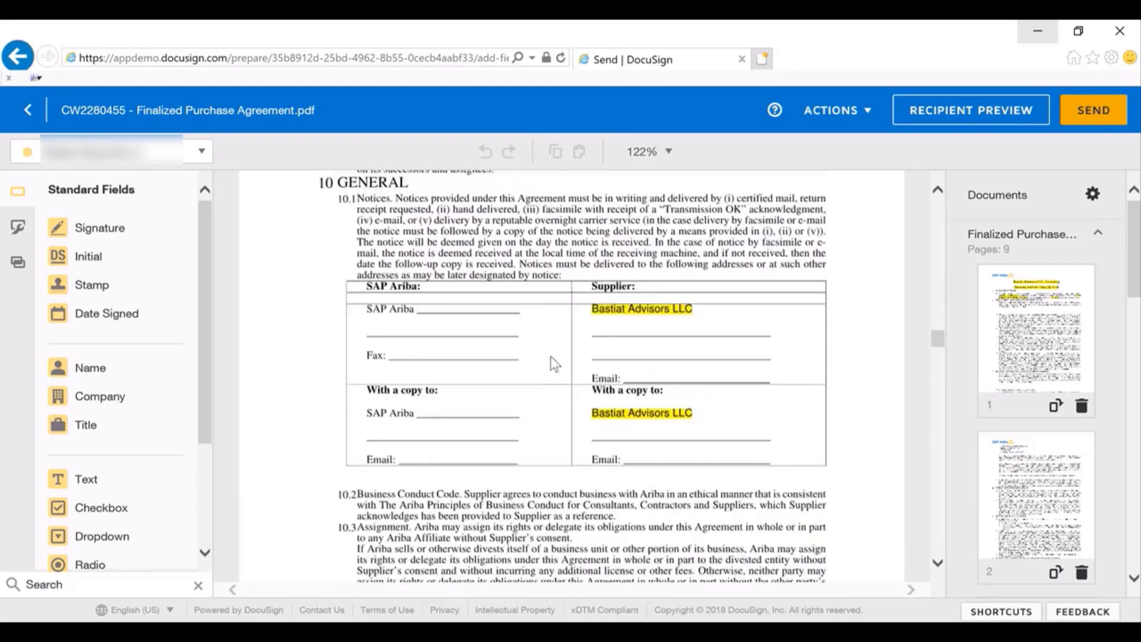
scroll(553, 363, down, 5)
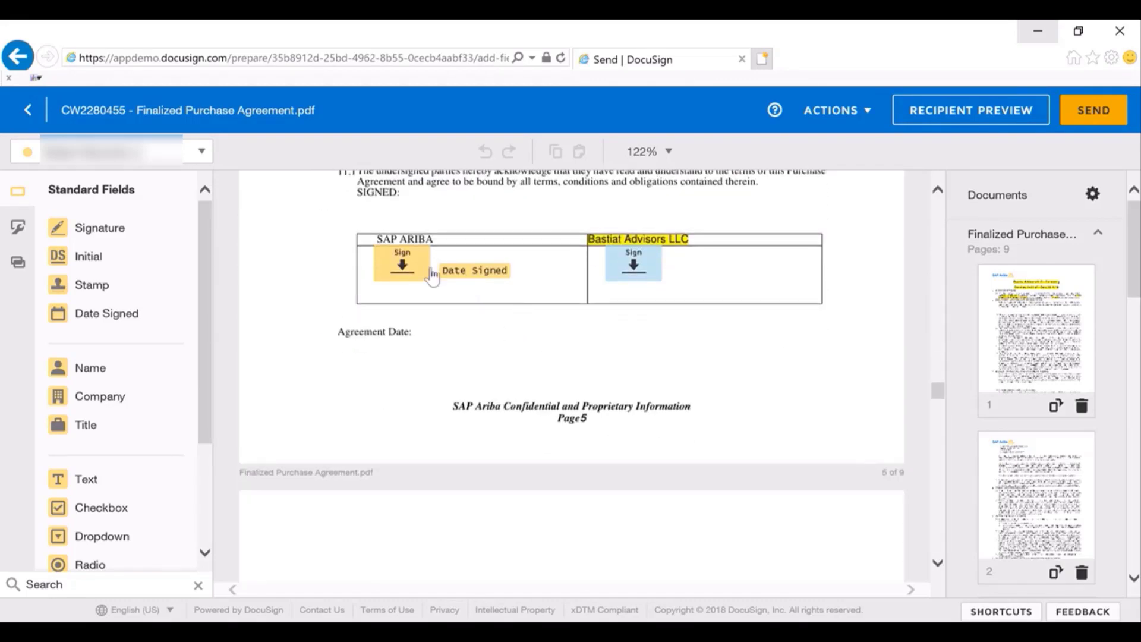
Add a supplier-signer Date Signed field in the Bastiat Advisors cell and send the envelope
click(138, 157)
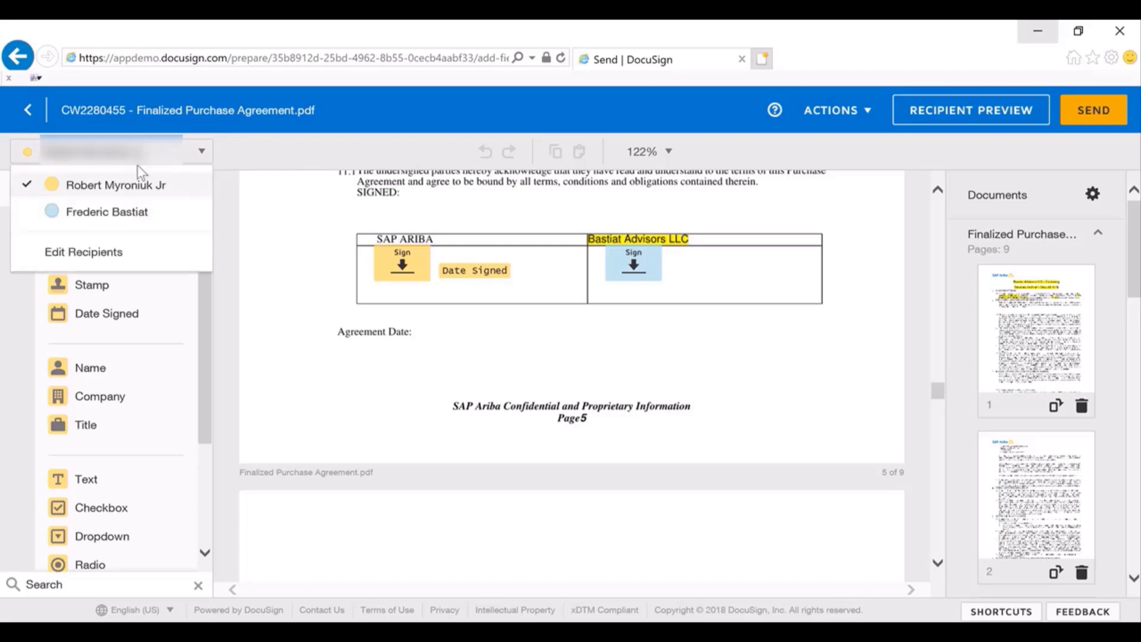
click(102, 212)
drag(89, 313, 670, 276)
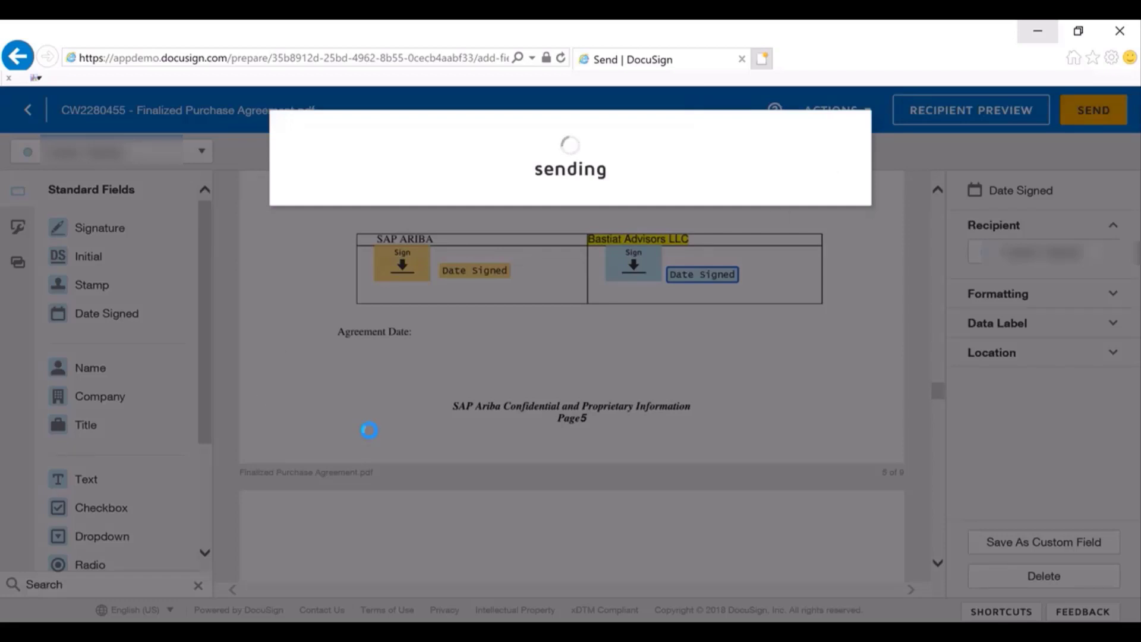
click(637, 341)
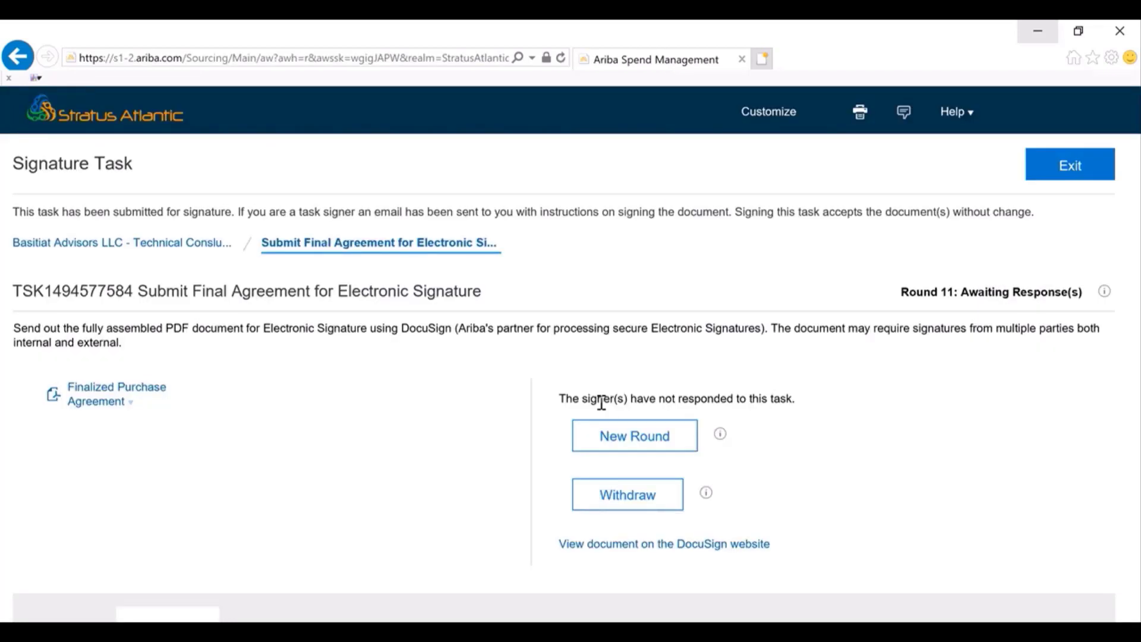
Read the CW2280455 DocuSign review-and-sign email in Outlook, then minimize Outlook
click(267, 574)
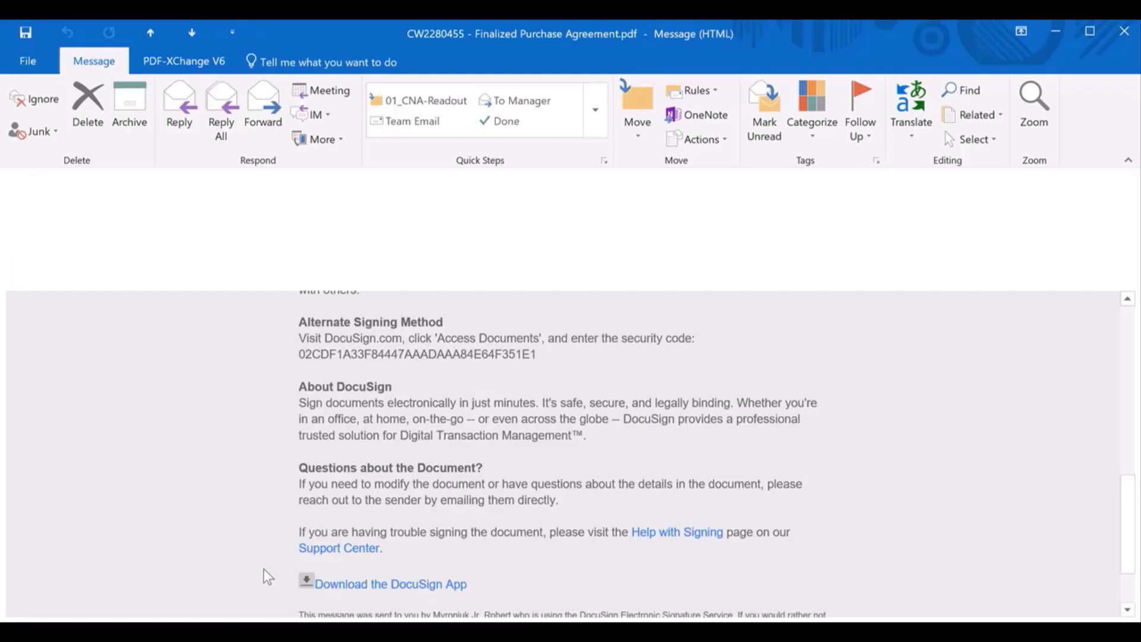
scroll(578, 360, up, 2)
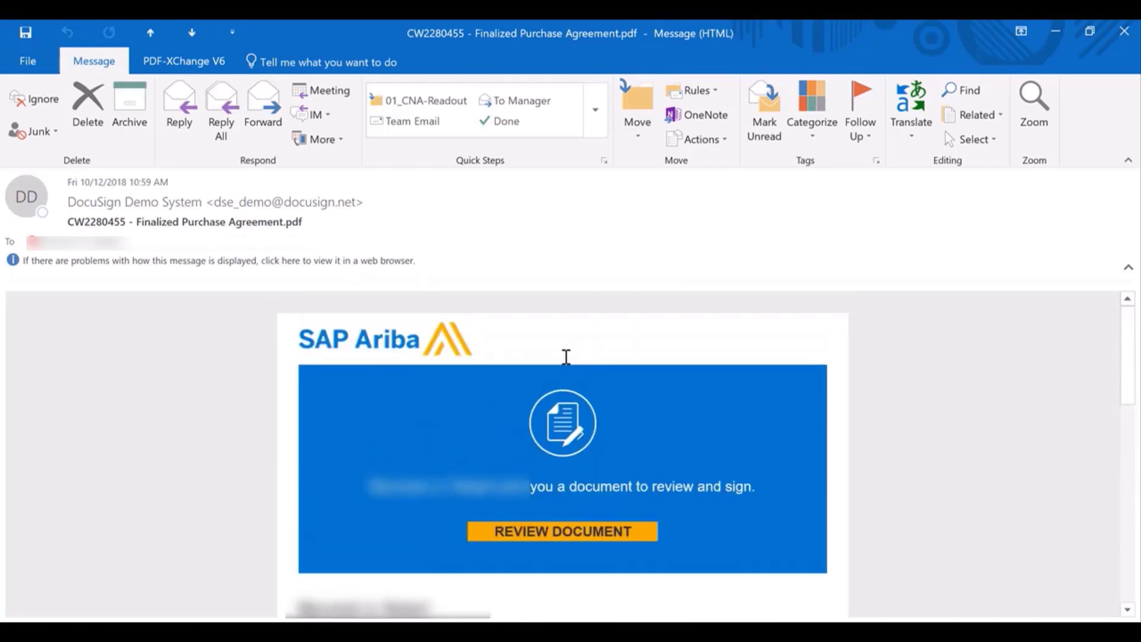
scroll(565, 356, down, 4)
scroll(566, 355, down, 1)
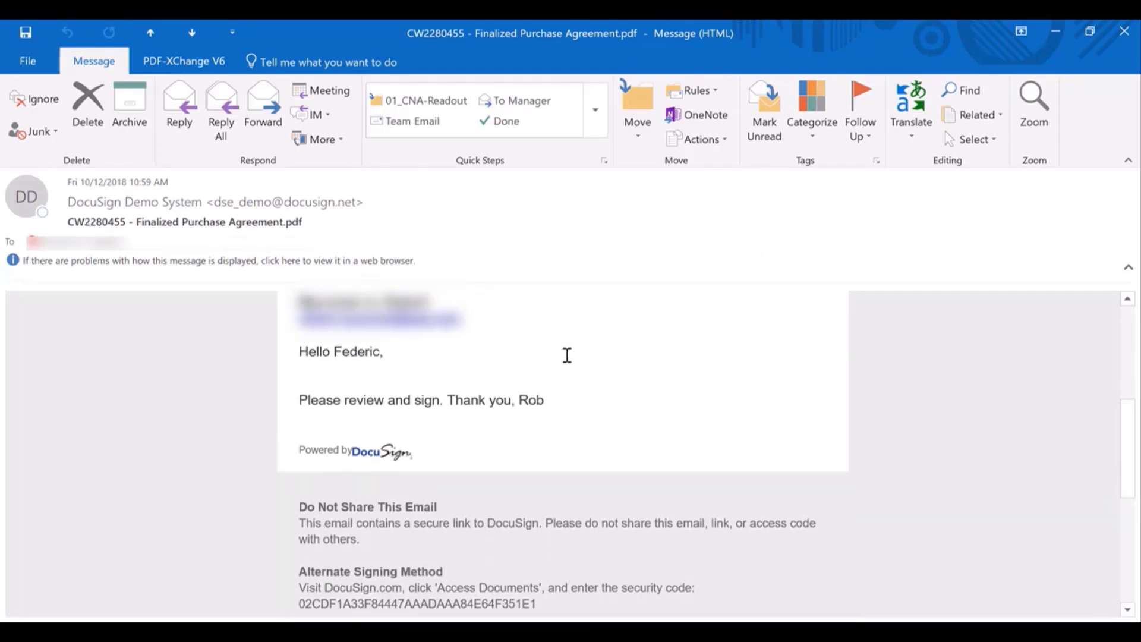
scroll(567, 355, up, 5)
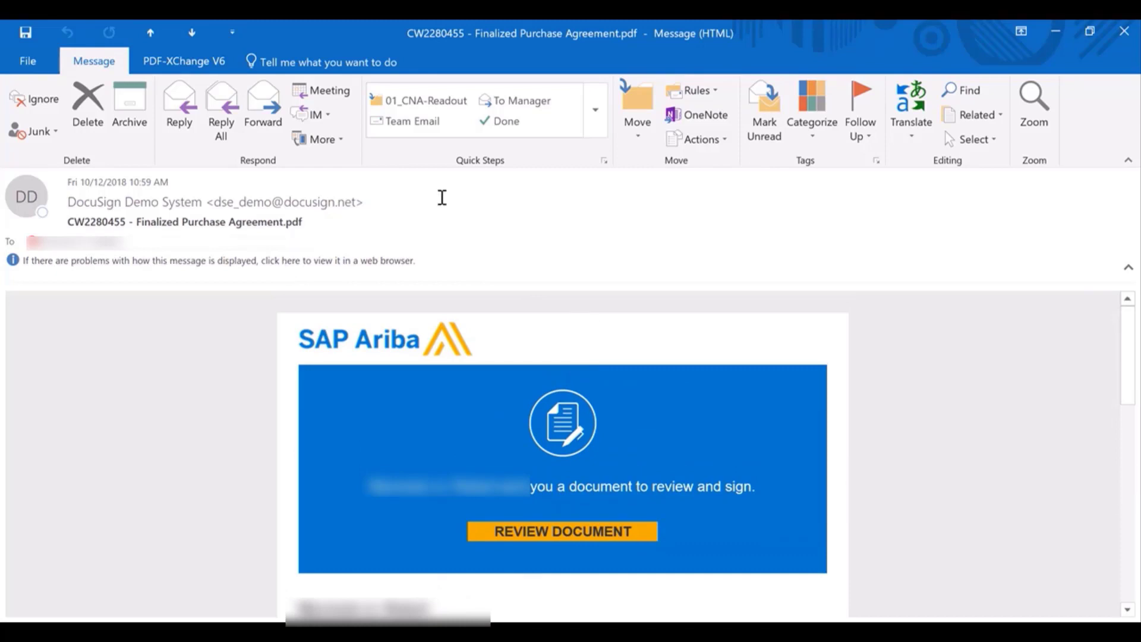
scroll(459, 357, down, 5)
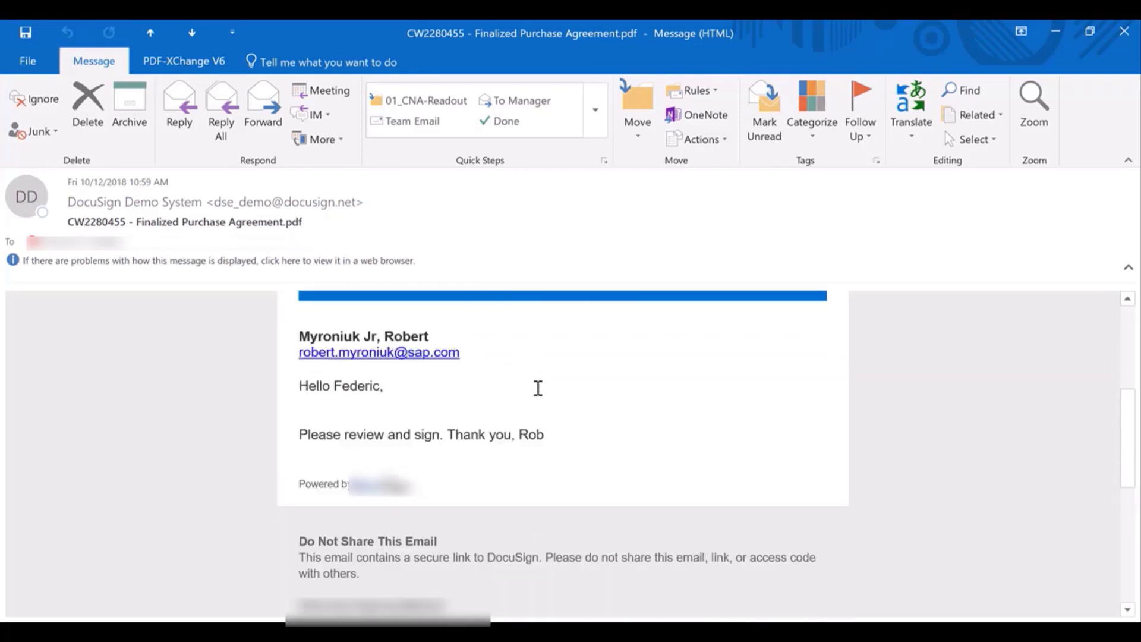
scroll(538, 388, up, 5)
mouse_move(533, 536)
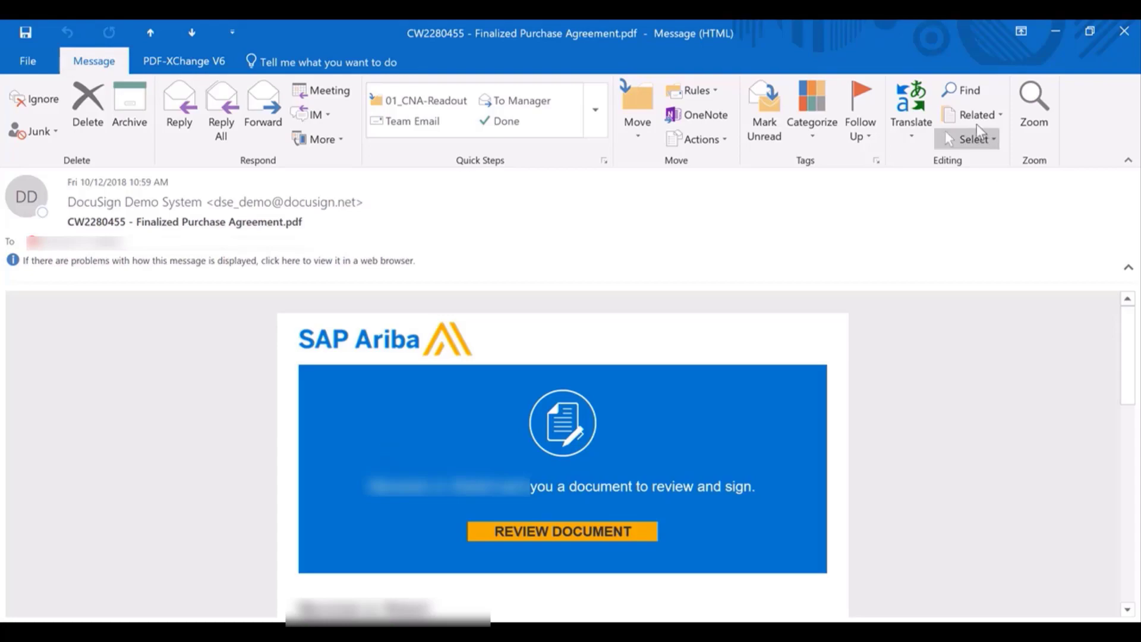
click(1055, 31)
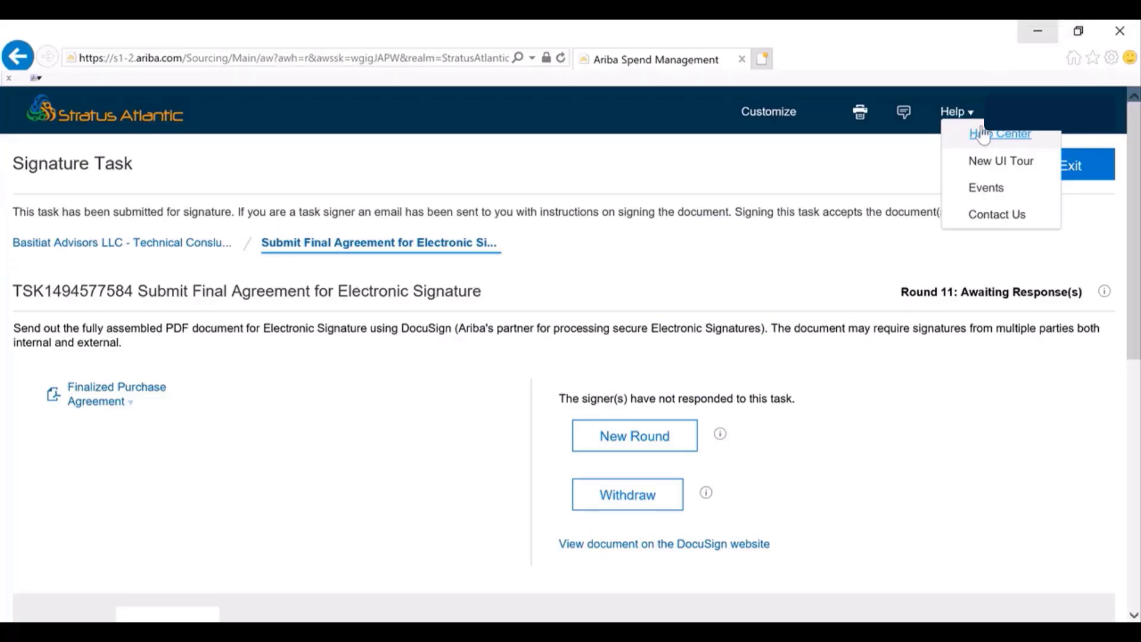